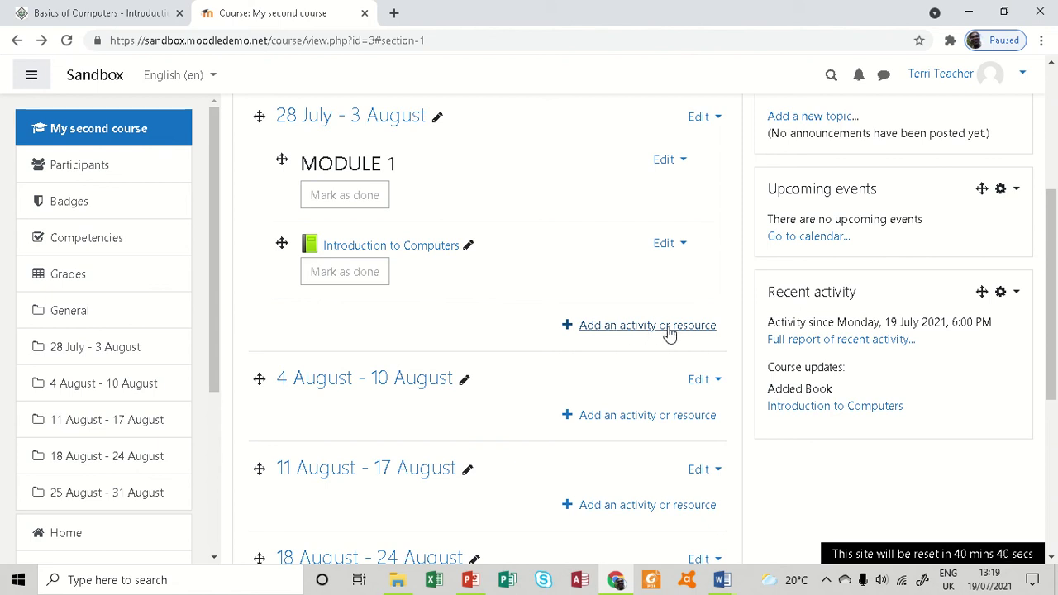
Step: Add a URL resource to the 28 July - 3 August section, ready to fill in its Name
left_click(663, 331)
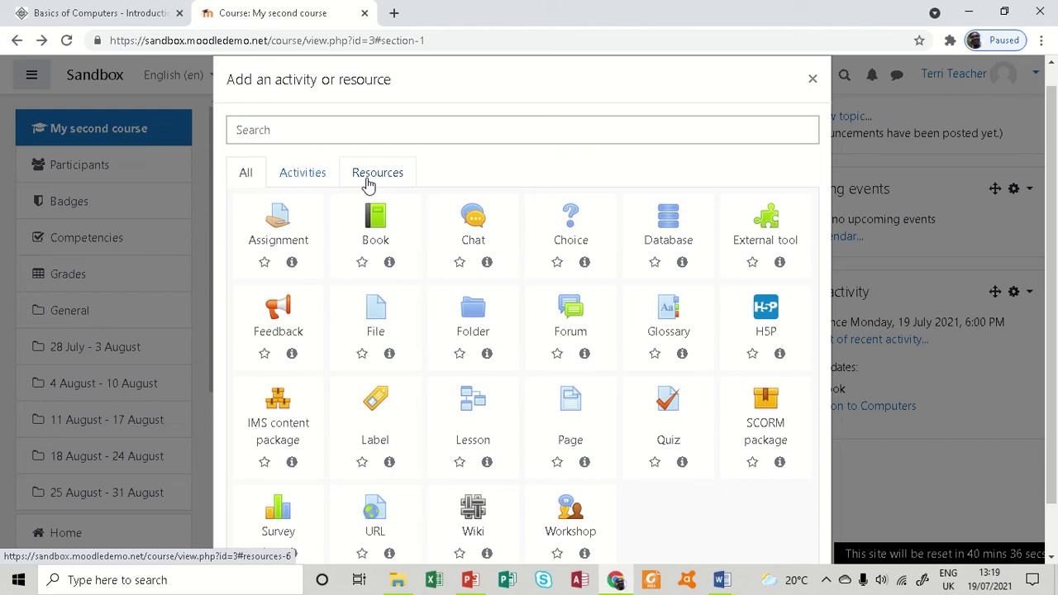
left_click(368, 183)
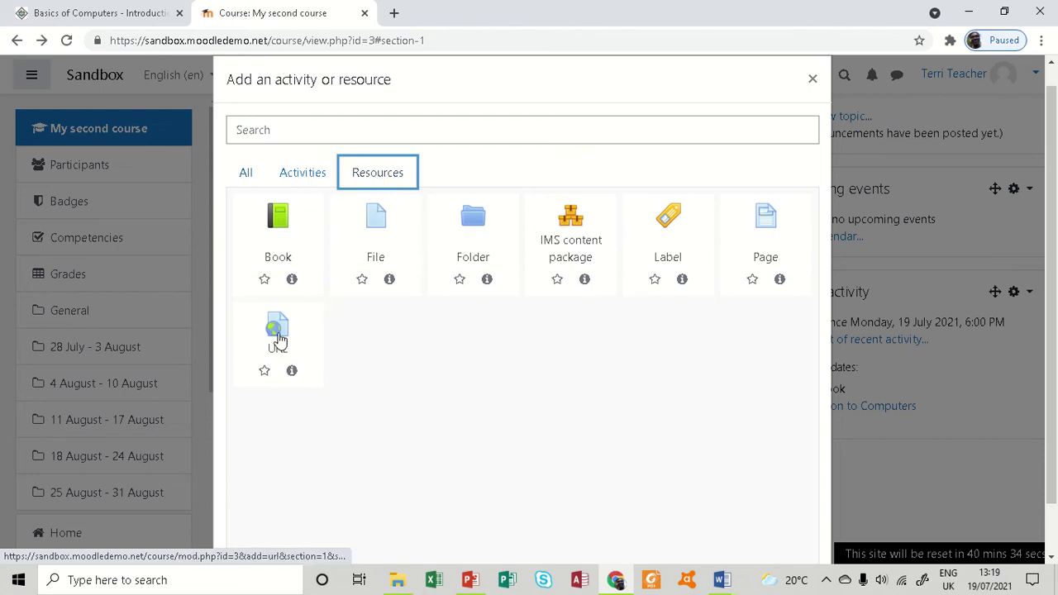
left_click(276, 335)
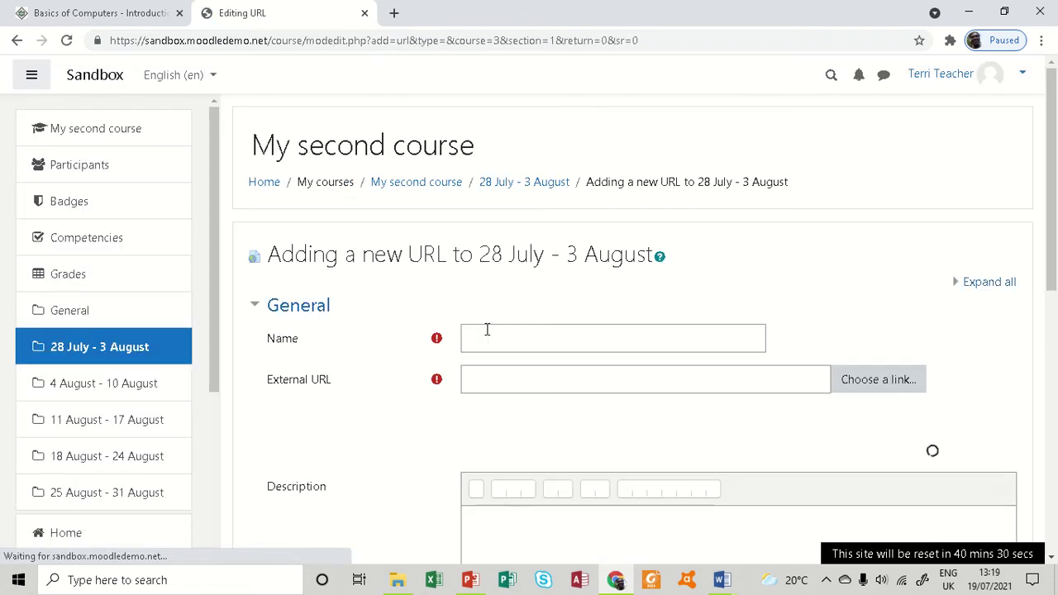
left_click(496, 333)
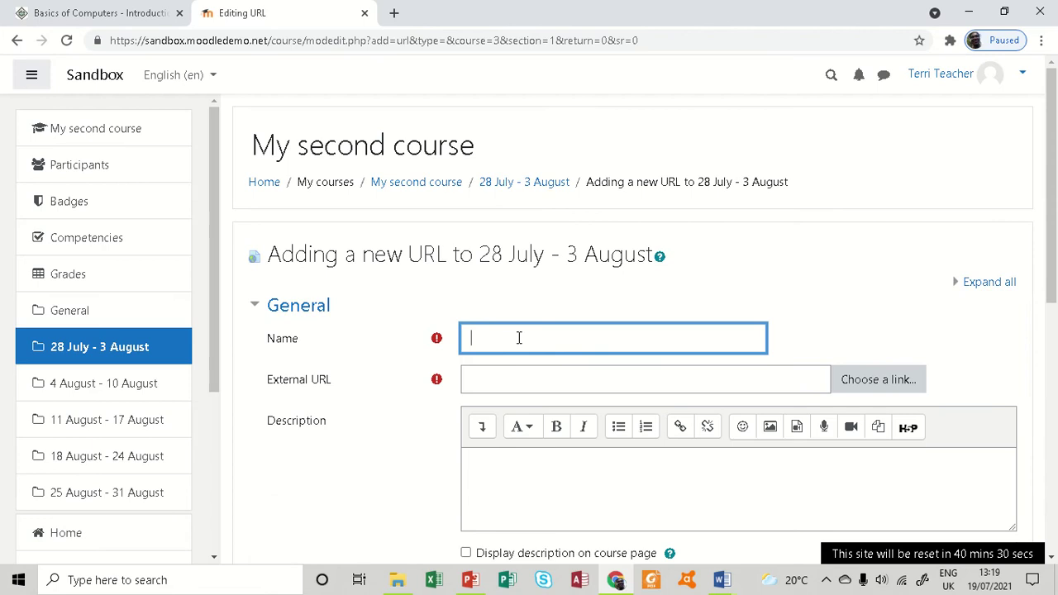
left_click(494, 377)
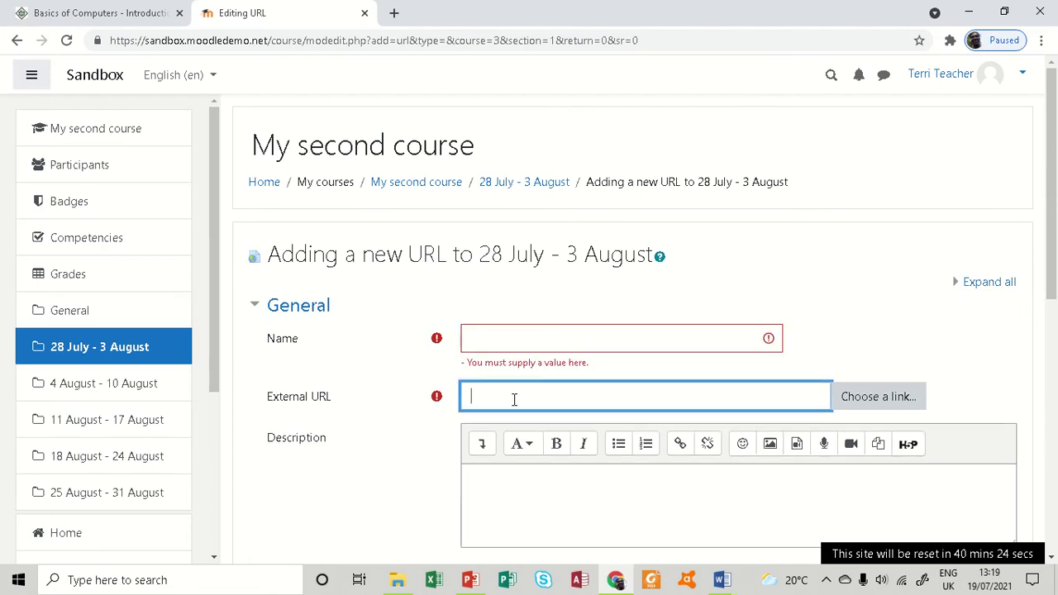
left_click(520, 337)
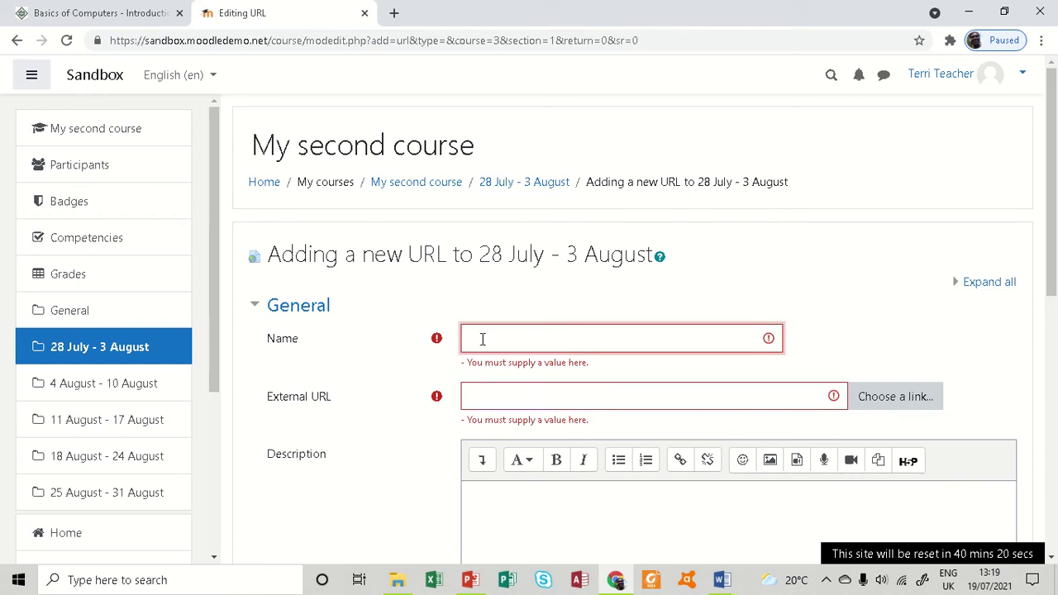
Step: Copy 'Basics of Computers' from the tutorial page title into the URL resource's Name field
left_click(90, 14)
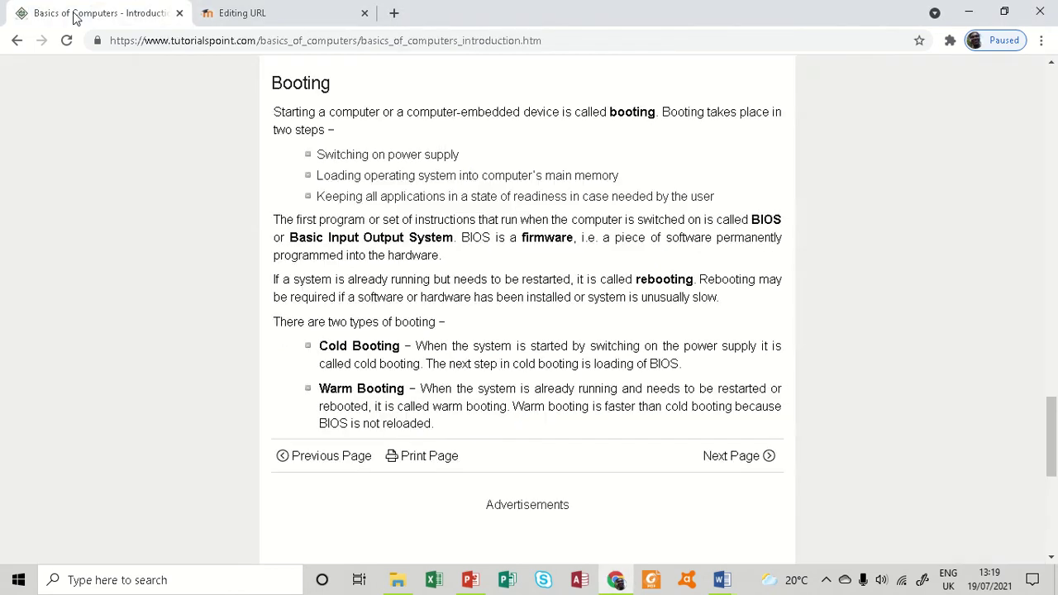
scroll(309, 170, "up", 10)
scroll(309, 169, "up", 10)
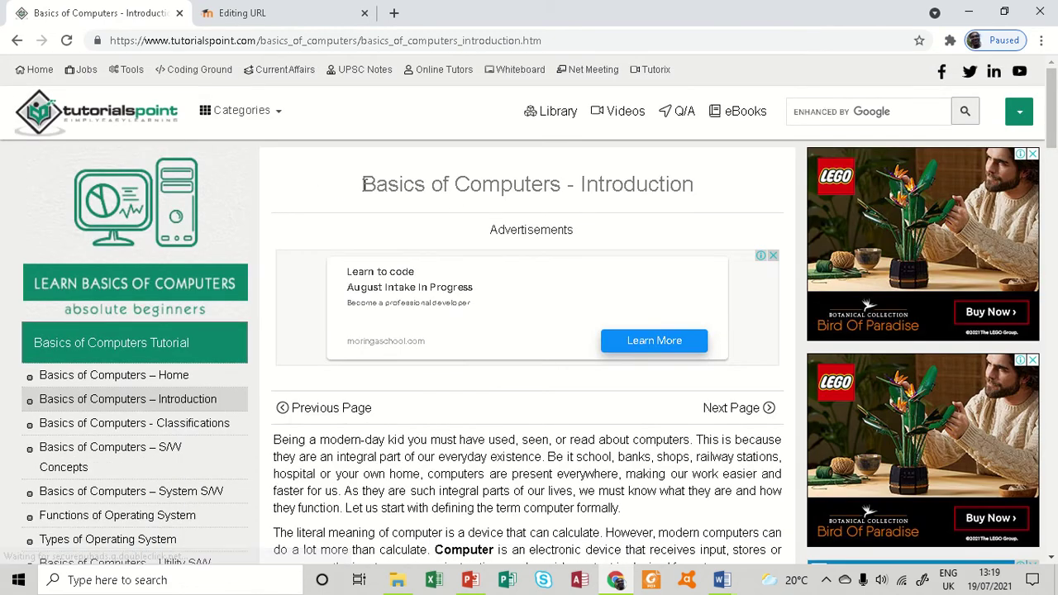
left_click_drag(364, 185, 562, 185)
key("ctrl+c")
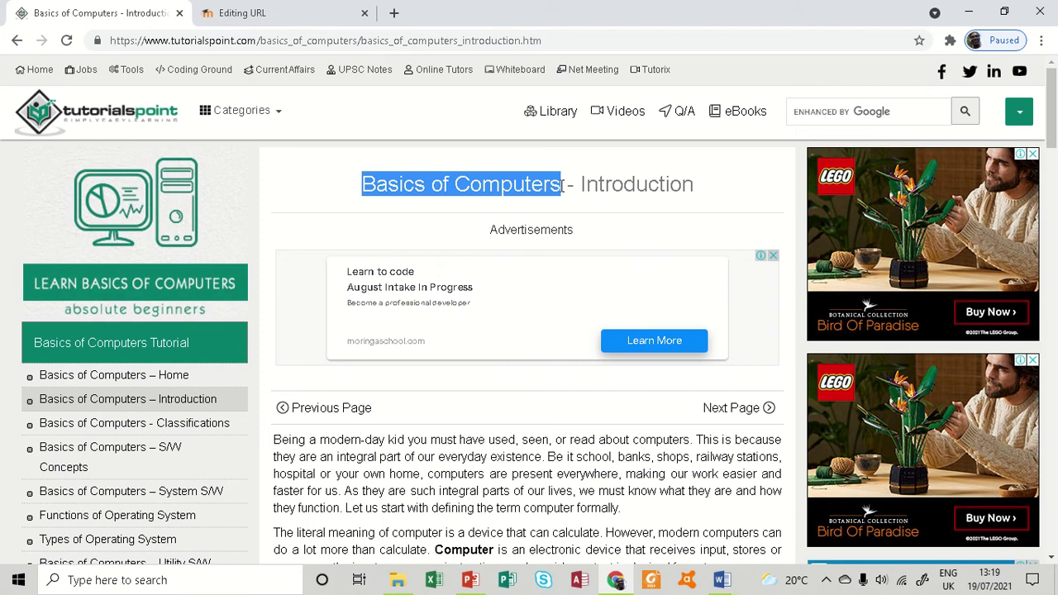
left_click(289, 18)
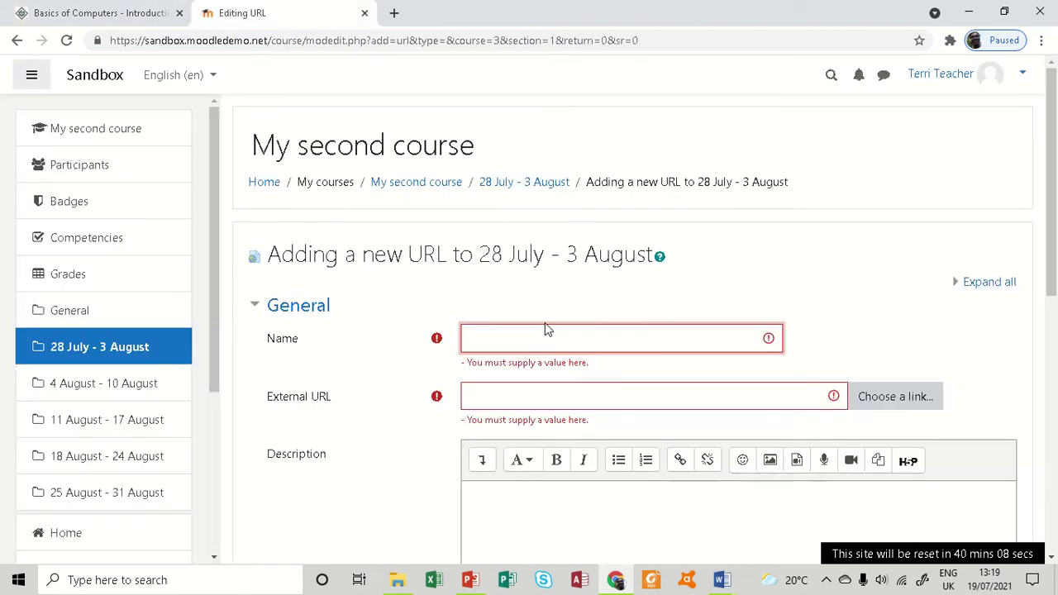
key("ctrl+v")
left_click(556, 390)
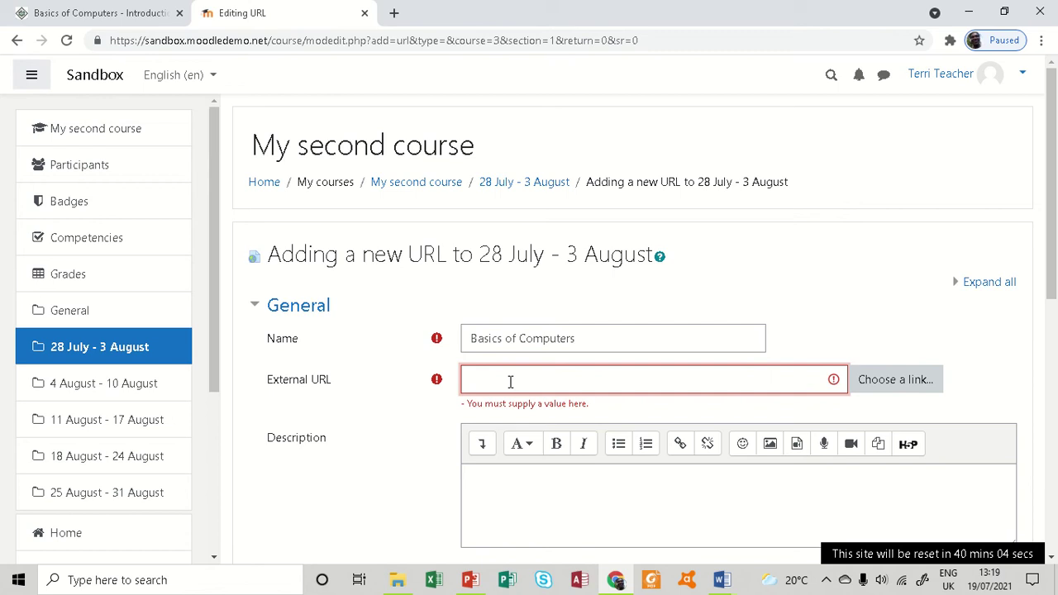
Step: Copy the tutorial page's full web address from the browser address bar
left_click(67, 15)
scroll(528, 379, "down", 5)
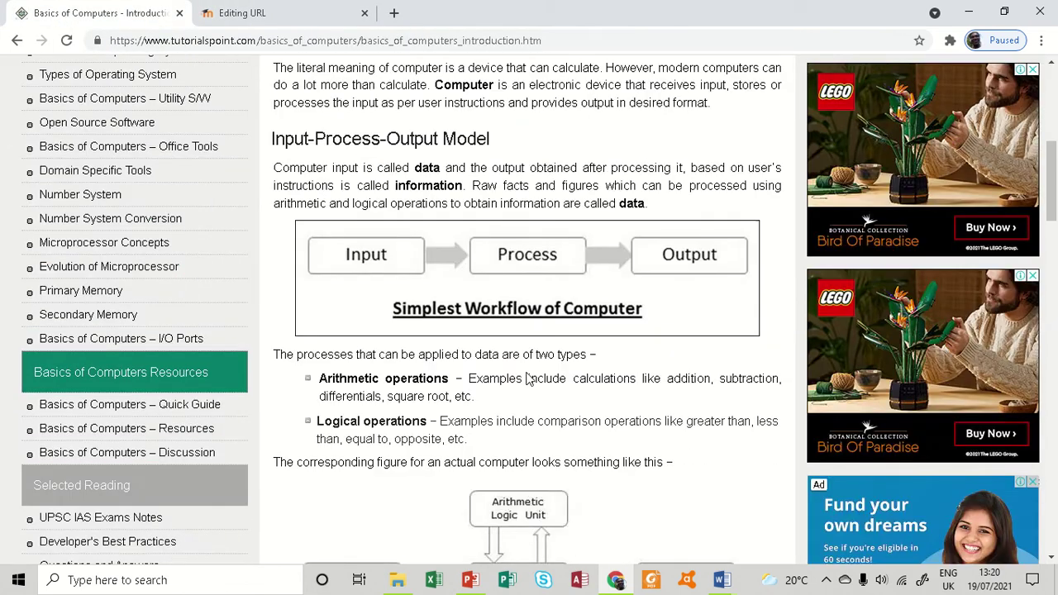
scroll(524, 332, "up", 3)
scroll(472, 287, "up", 2)
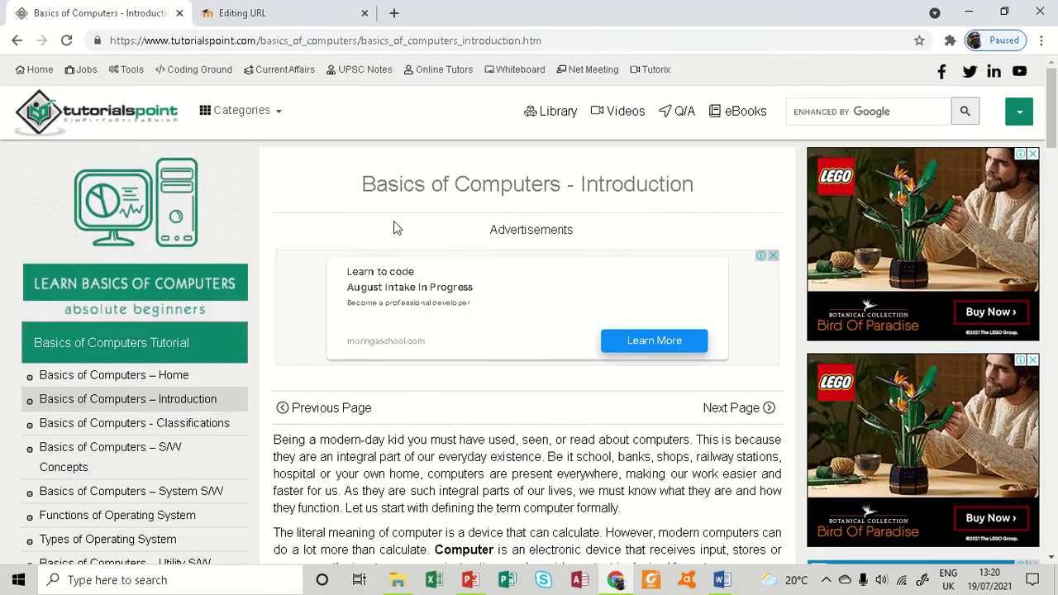
left_click(171, 43)
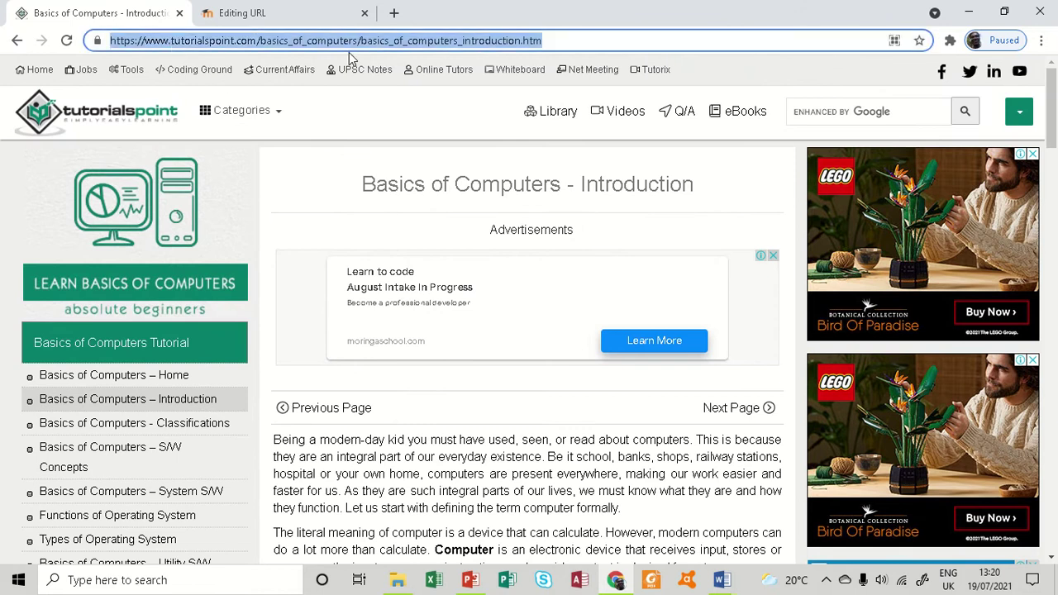
right_click(505, 40)
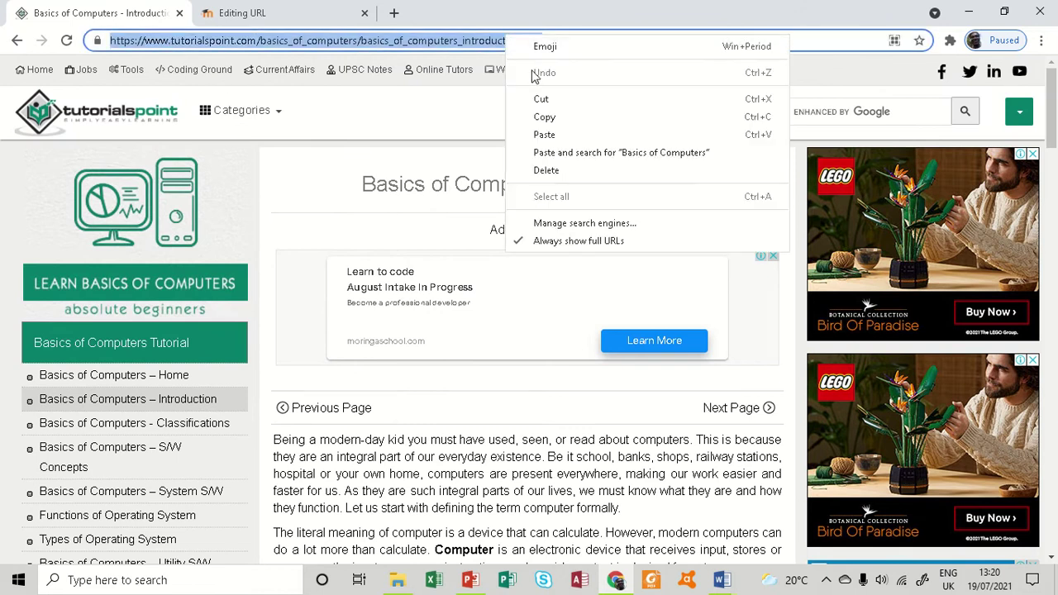
left_click(545, 118)
left_click_drag(576, 36, 90, 39)
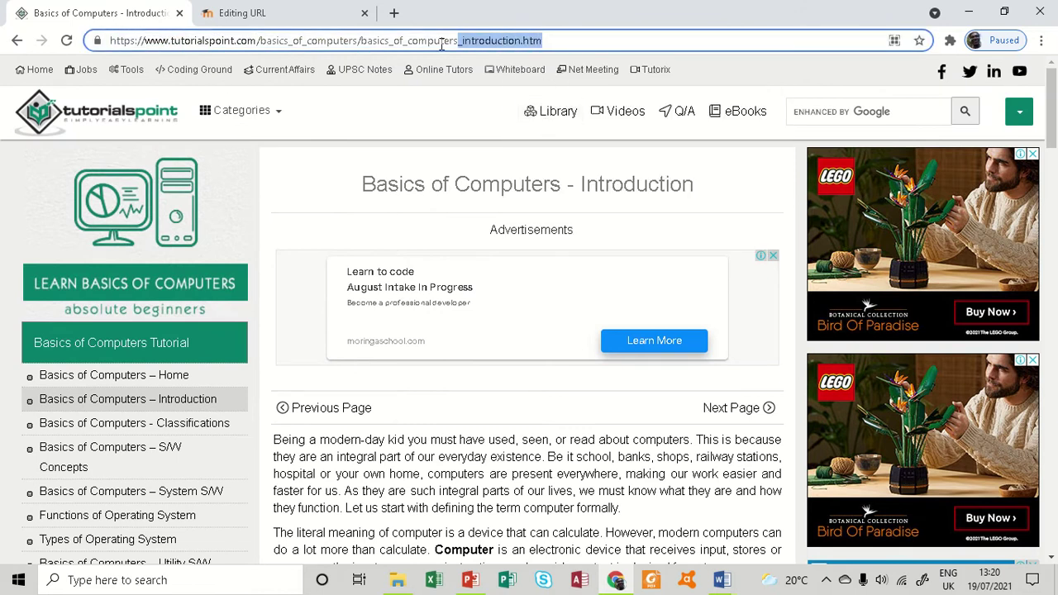
right_click(210, 41)
left_click(268, 126)
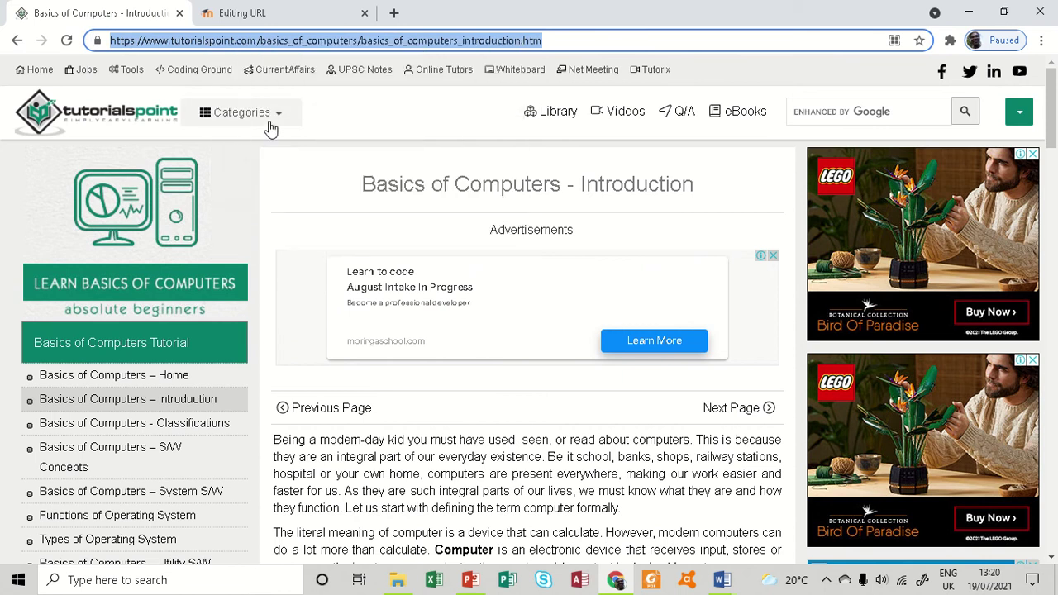
Step: Paste the tutorialspoint address into the External URL field so it validates
left_click(297, 15)
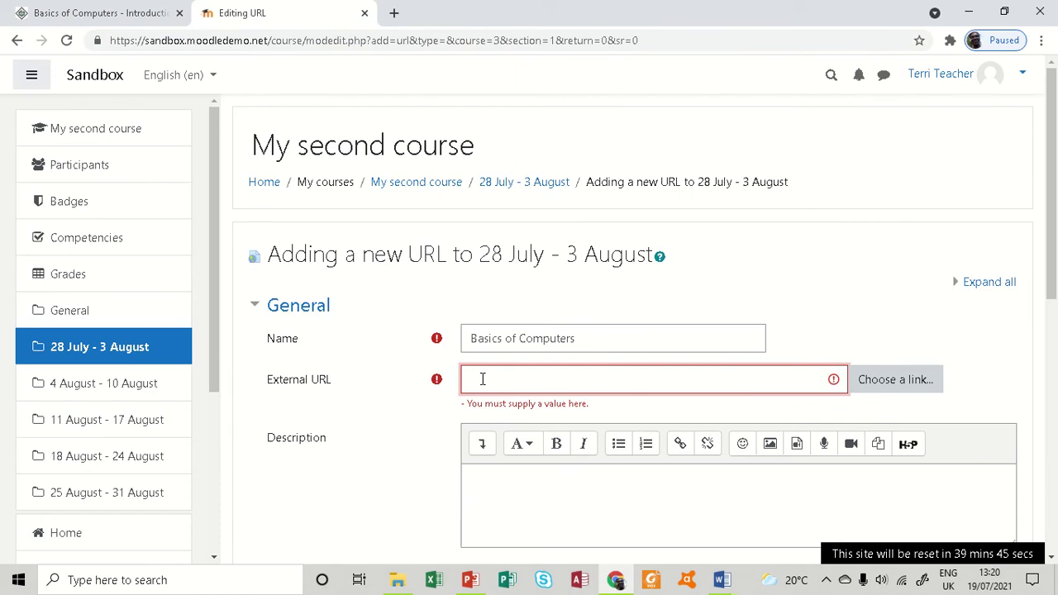
key("ctrl+v")
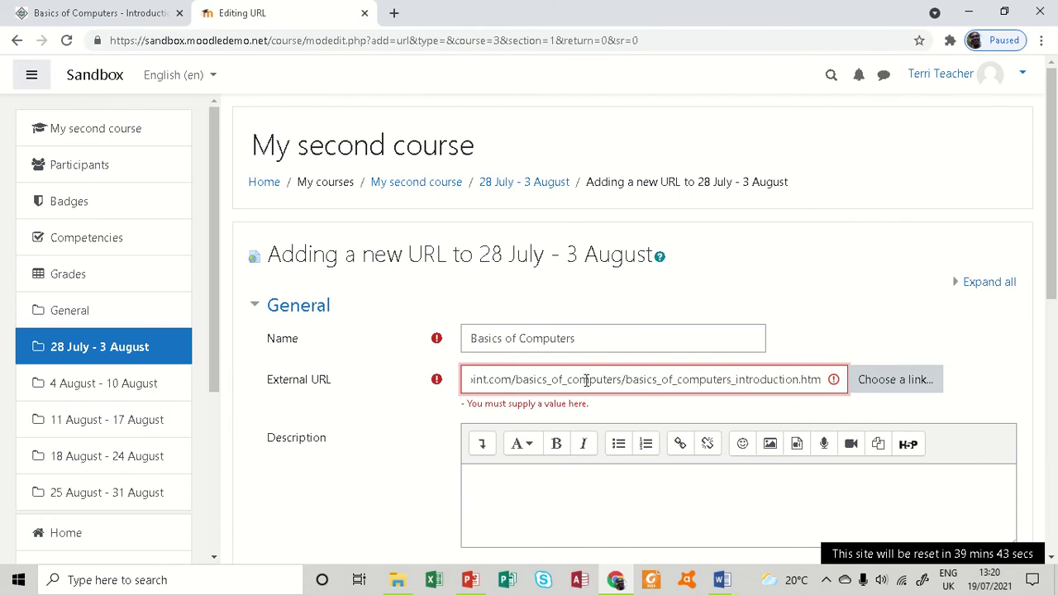
scroll(568, 376, "down", 1)
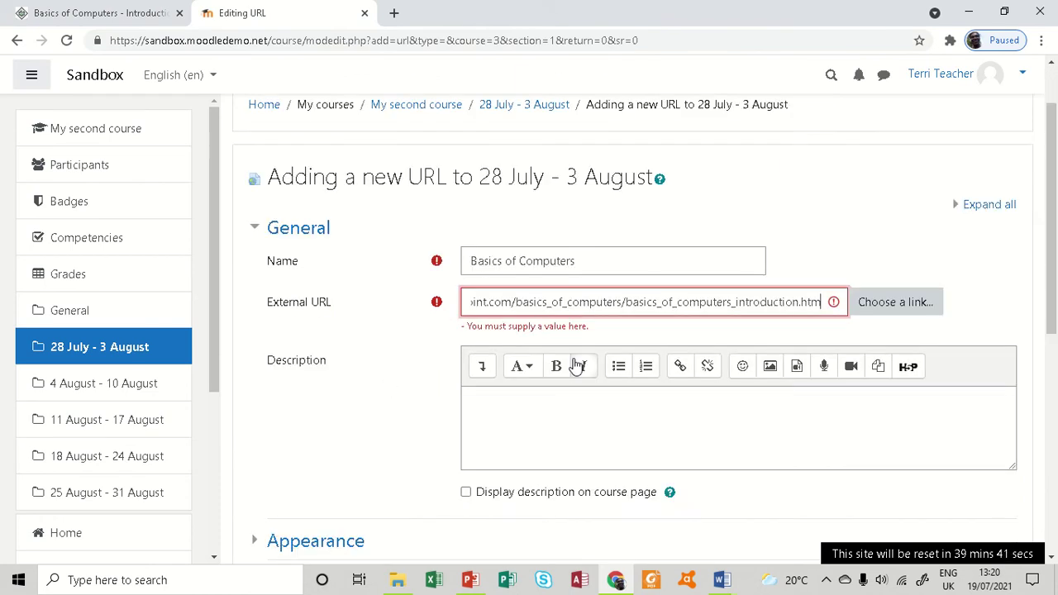
scroll(576, 306, "down", 1)
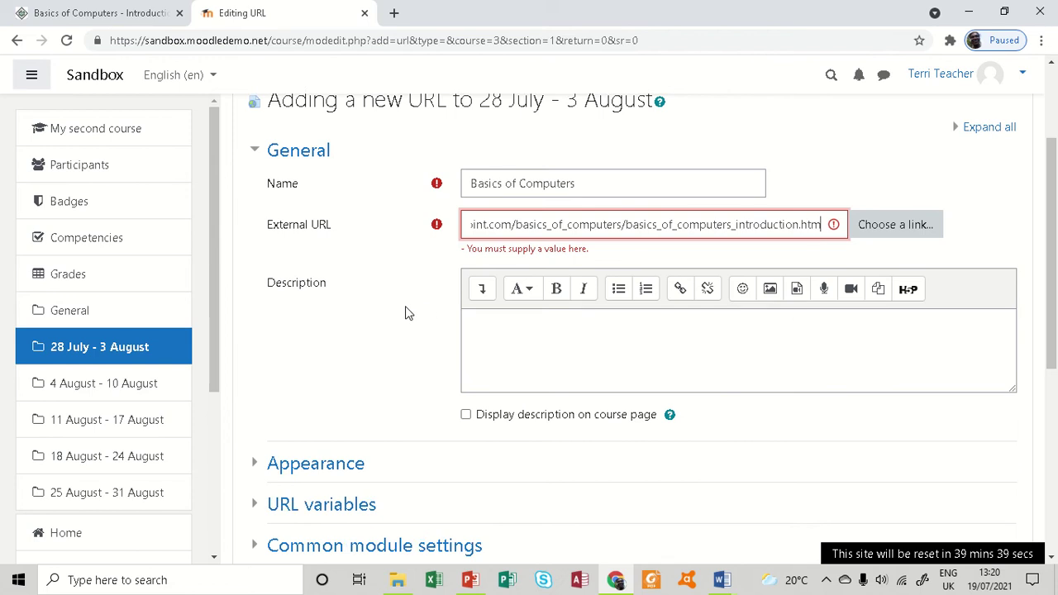
scroll(463, 288, "down", 2)
scroll(504, 228, "up", 1)
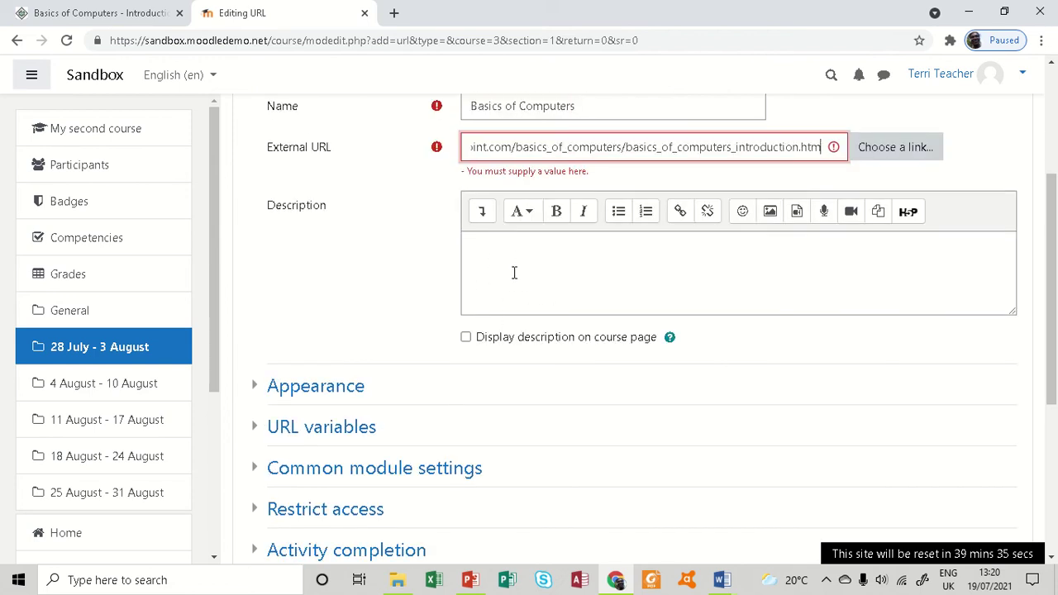
scroll(514, 273, "up", 1)
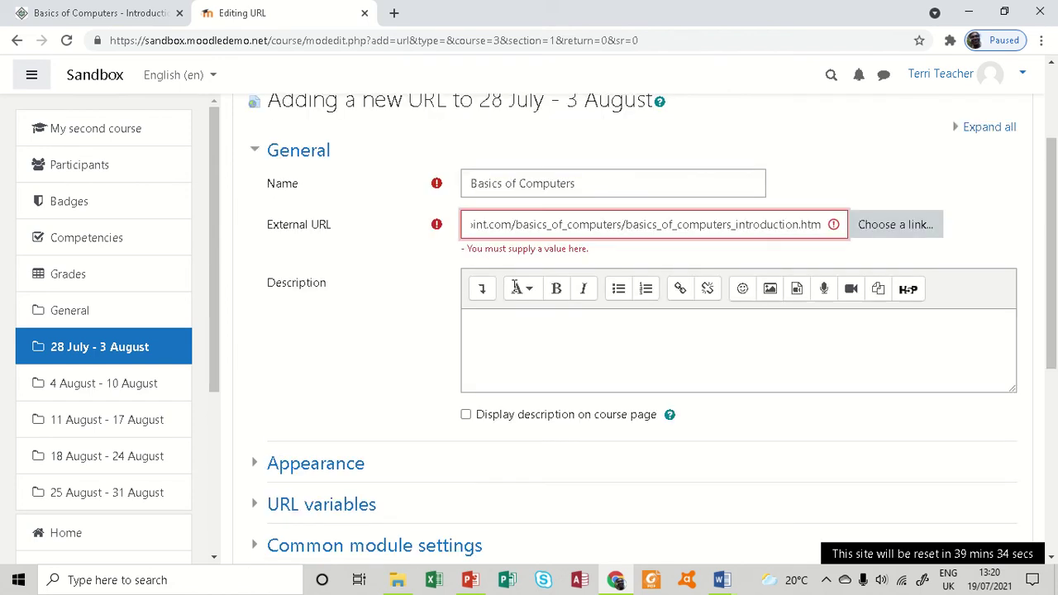
left_click(466, 415)
Step: Leave 'Display description on course page' unticked and move into the empty Description field
left_click(466, 398)
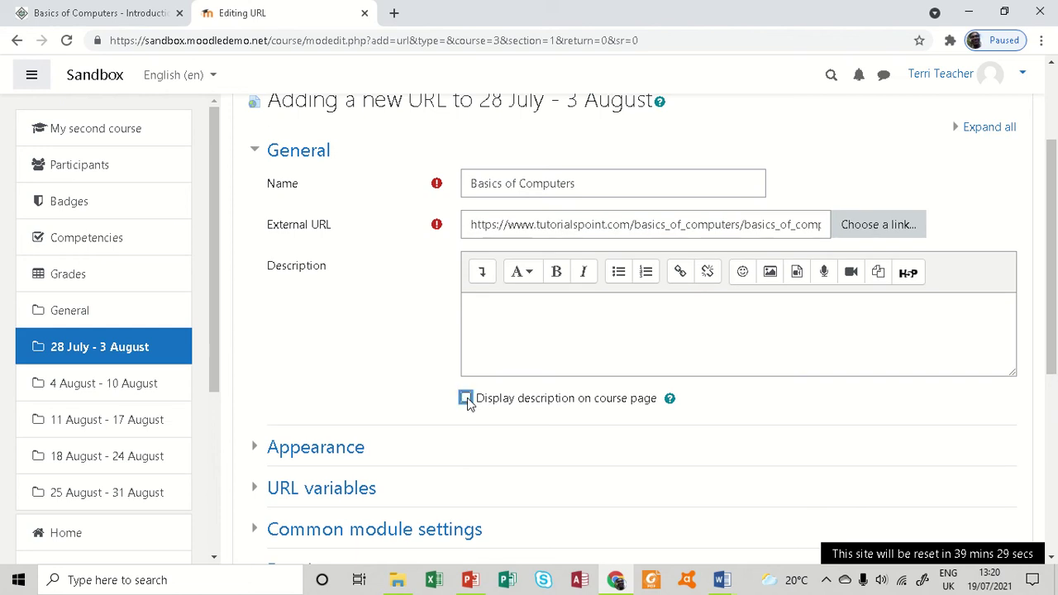
left_click(466, 398)
left_click(532, 328)
scroll(426, 355, "down", 1)
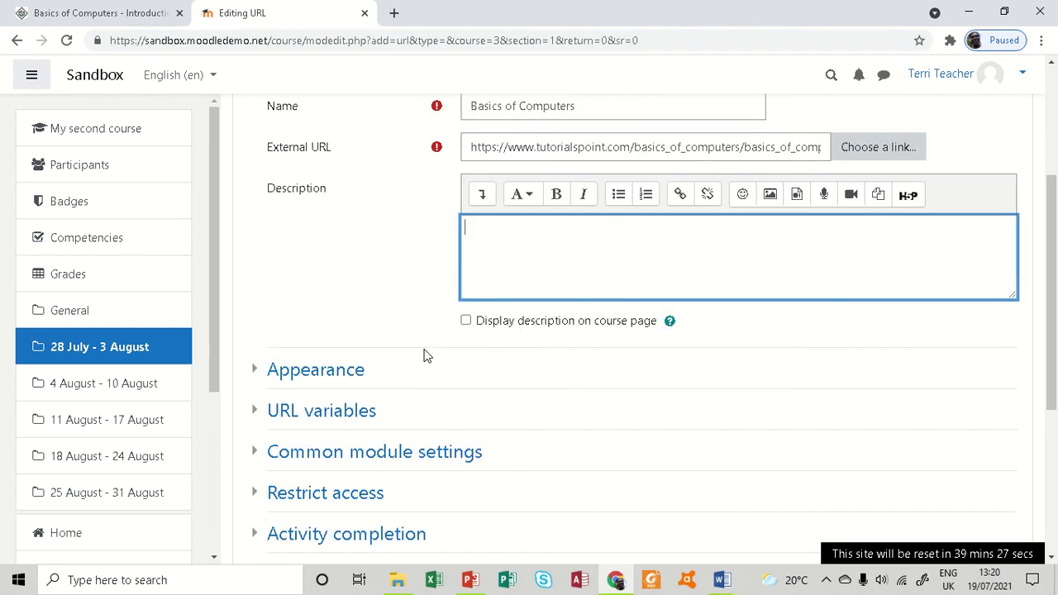
scroll(426, 340, "up", 2)
scroll(418, 382, "down", 1)
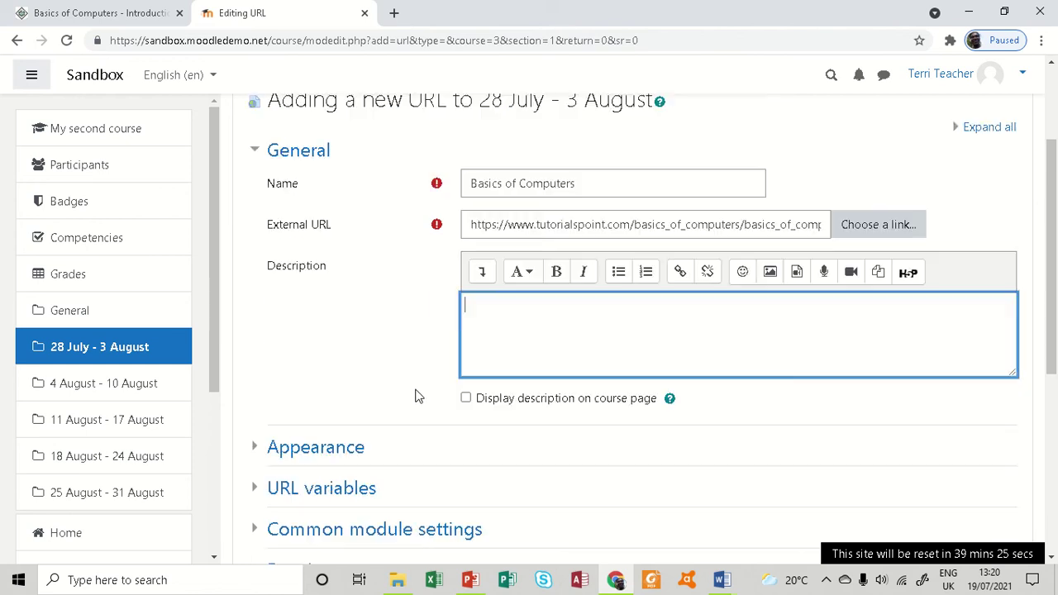
Step: Expand Appearance and set Display to 'In pop-up'
left_click(256, 451)
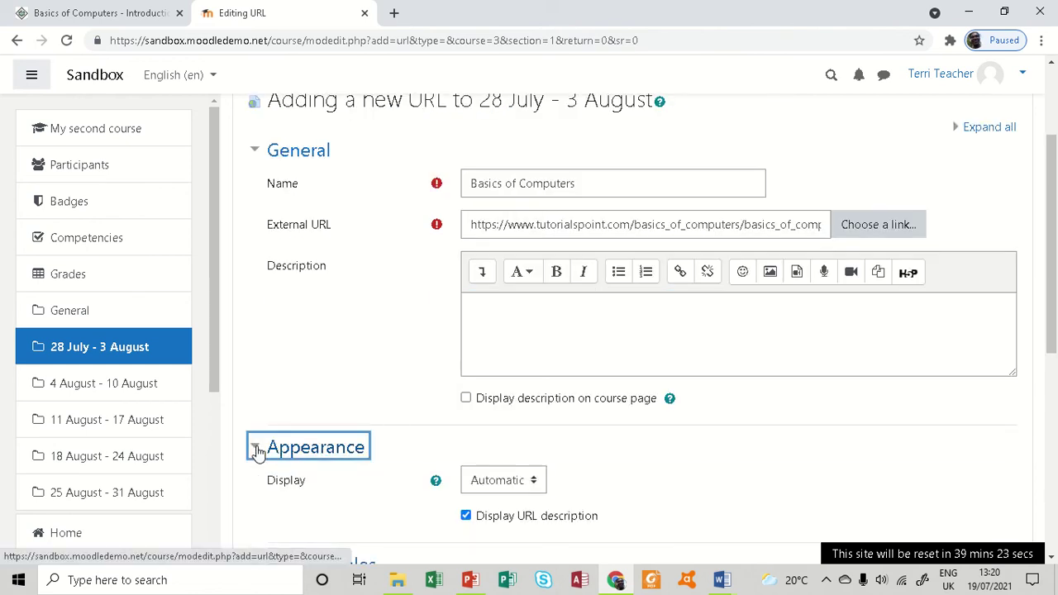
scroll(388, 441, "down", 2)
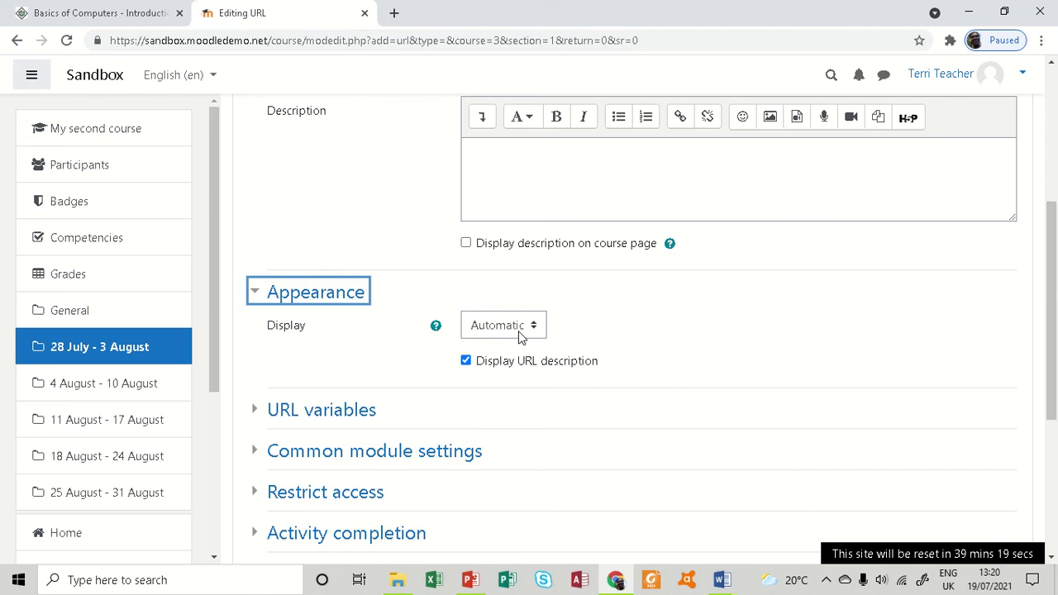
scroll(518, 333, "up", 1)
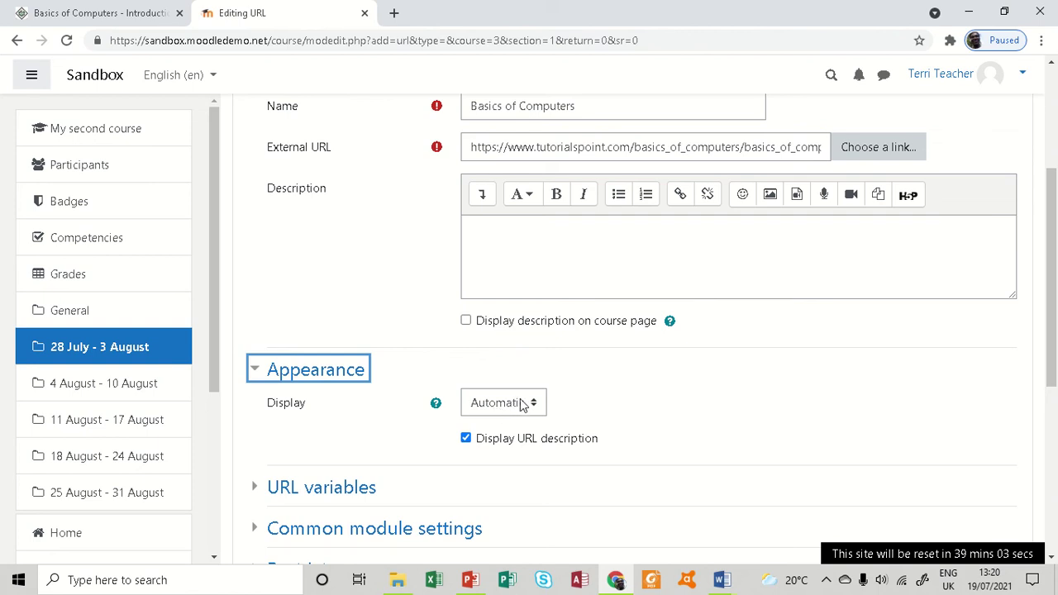
left_click(519, 403)
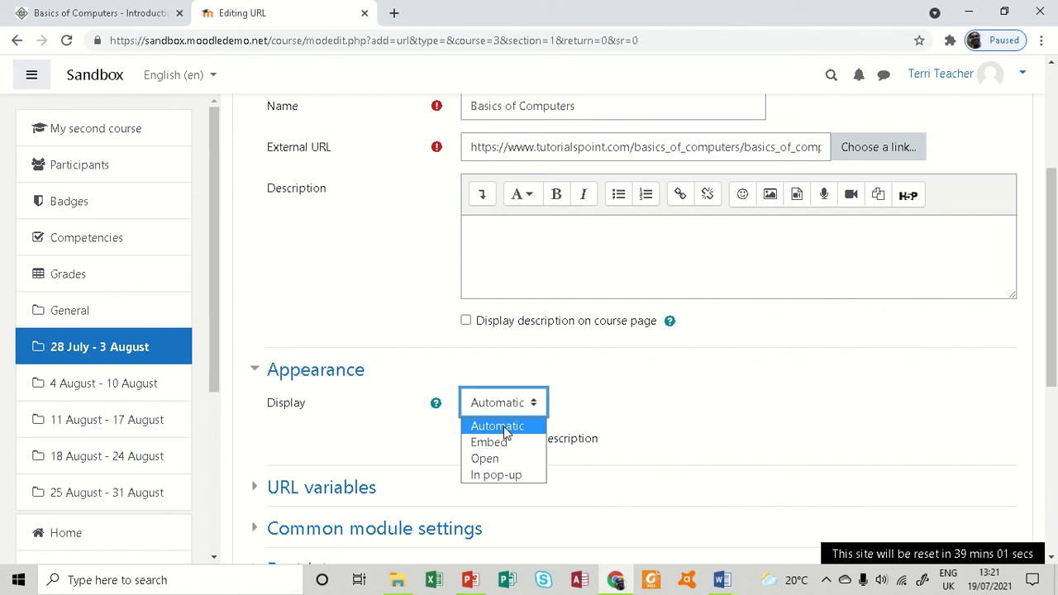
left_click(487, 476)
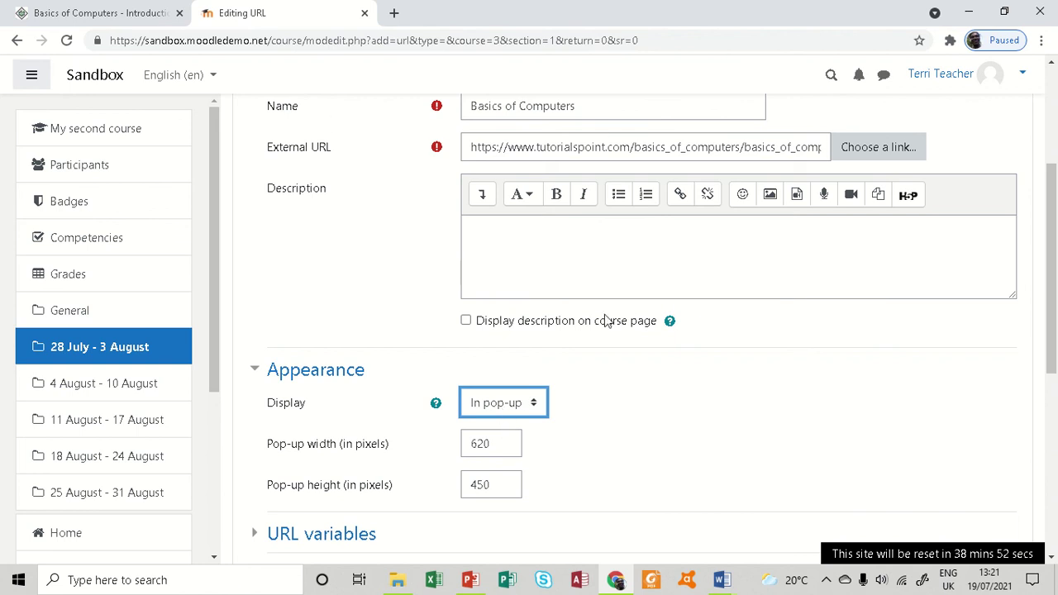
scroll(543, 357, "up", 2)
scroll(543, 357, "down", 3)
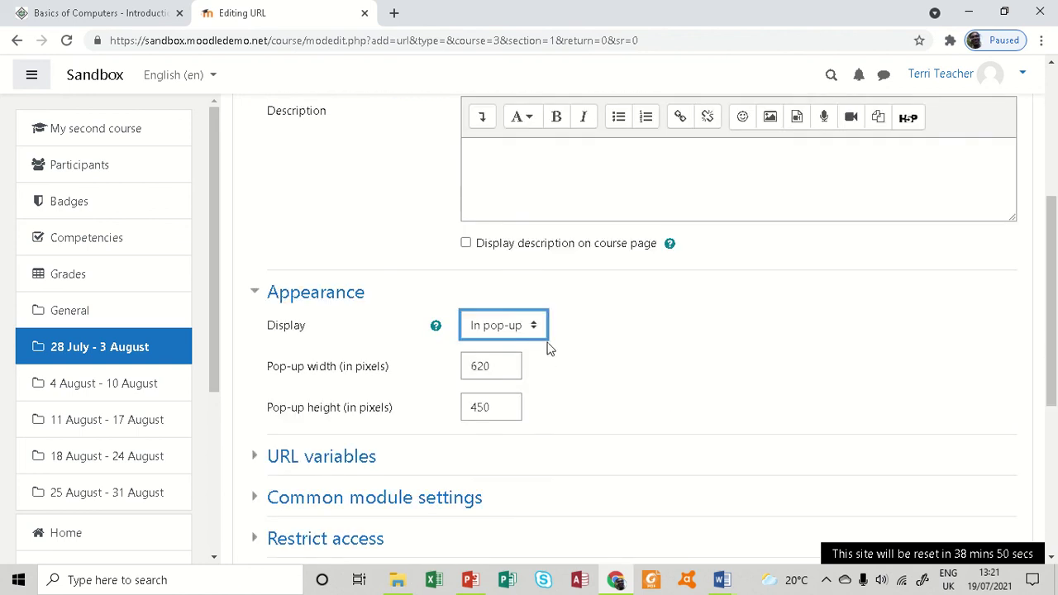
Step: Set the pop-up width to 1000 and height to 800 pixels
key("Tab")
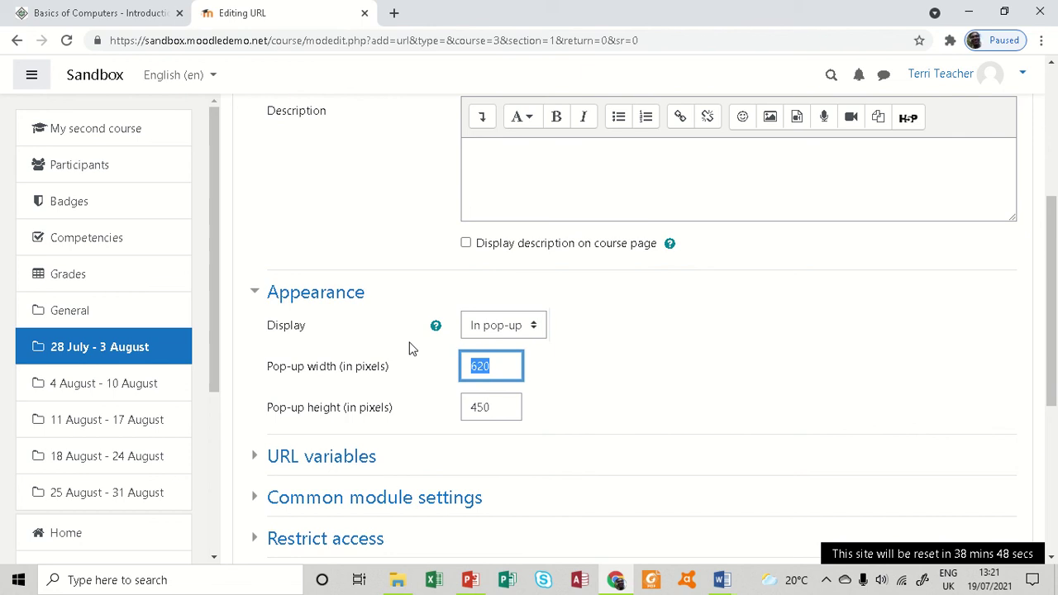
type("1000")
key("Tab")
type("8")
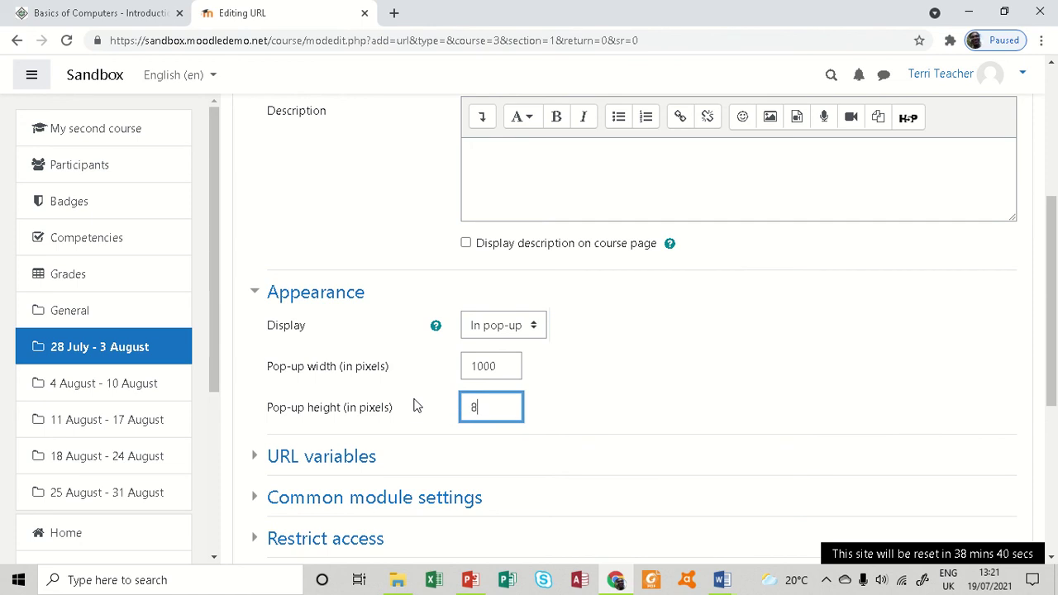
type("000")
scroll(692, 400, "down", 1)
scroll(663, 397, "down", 3)
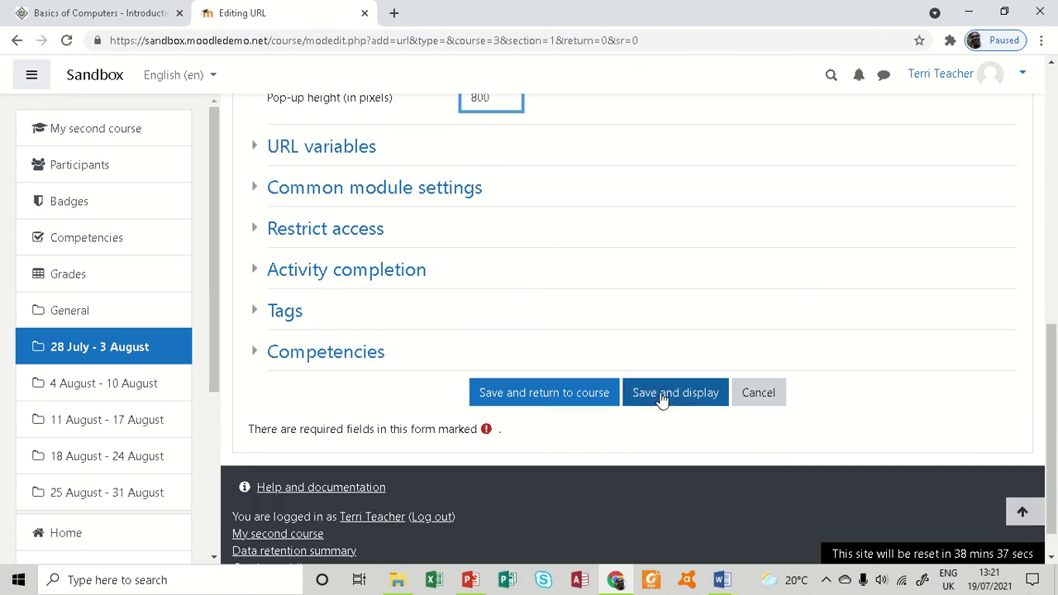
Step: Save and return to the course, then open the new Basics of Computers link to test it
left_click(535, 397)
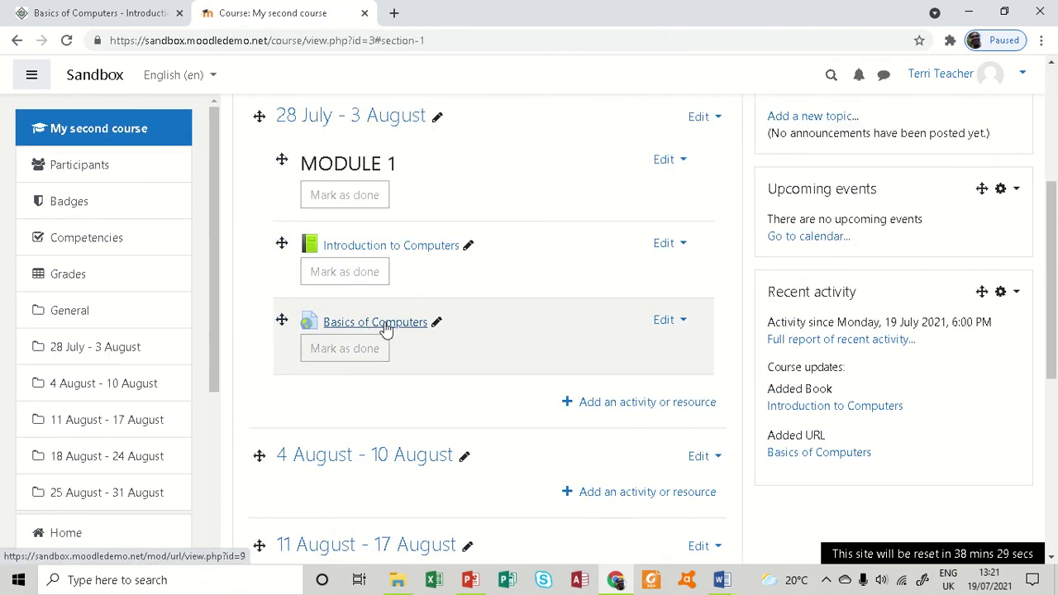
left_click(398, 328)
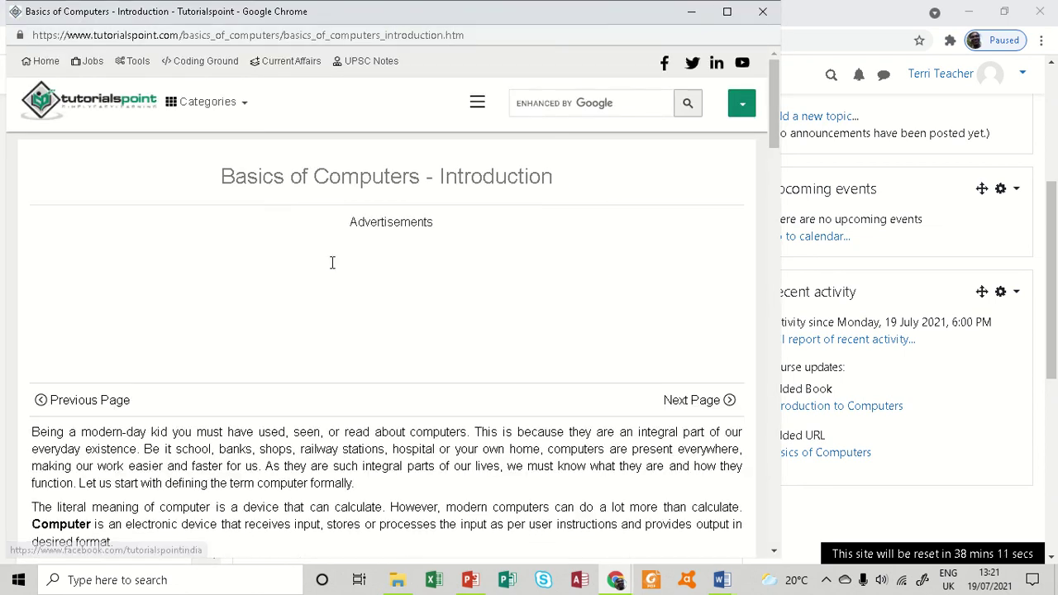
Step: Scroll the Basics of Computers pop-up to Characteristics of Computer and reposition its window
scroll(323, 413, "down", 2)
scroll(337, 376, "down", 3)
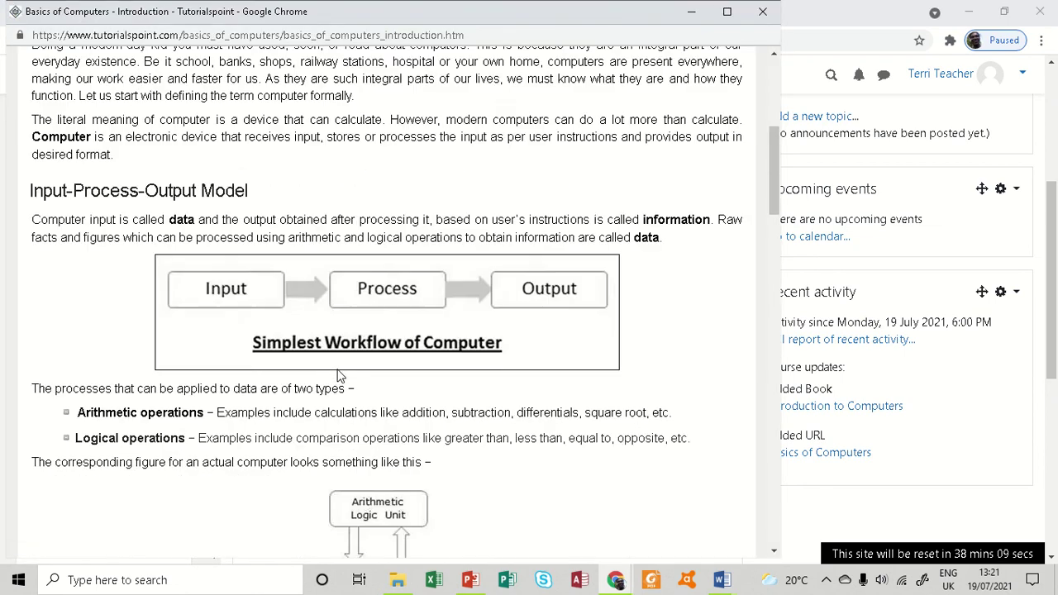
scroll(337, 376, "down", 5)
scroll(339, 376, "down", 5)
scroll(337, 376, "up", 10)
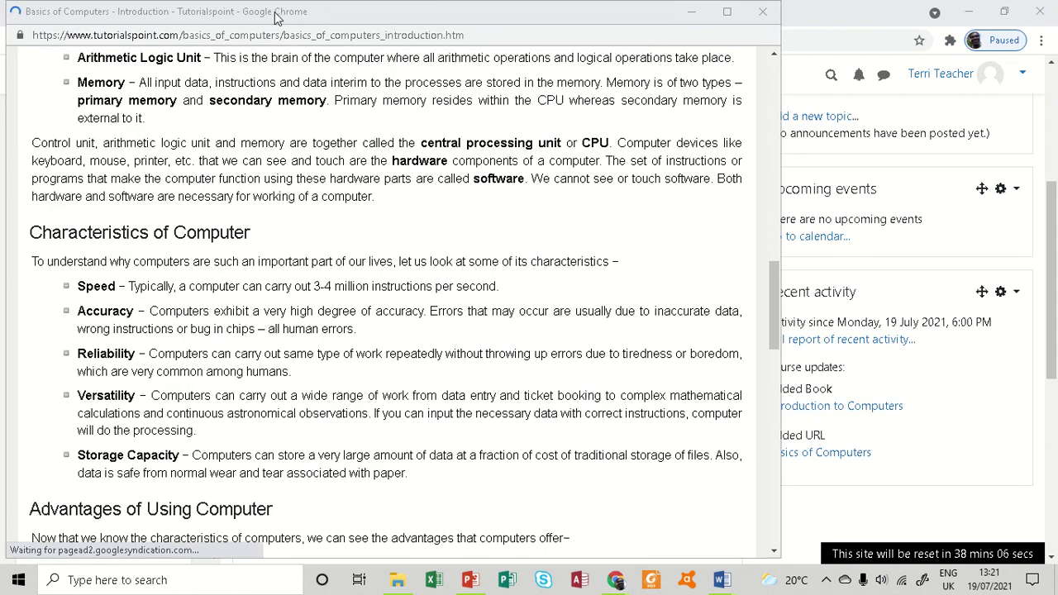
left_click_drag(514, 162, 536, 133)
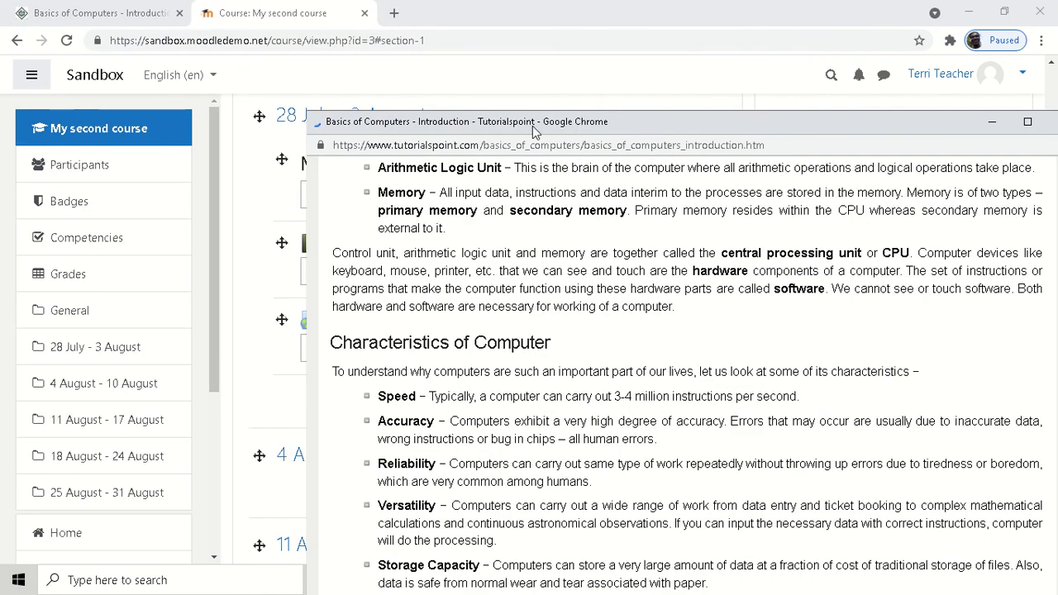
left_click_drag(633, 128, 424, 99)
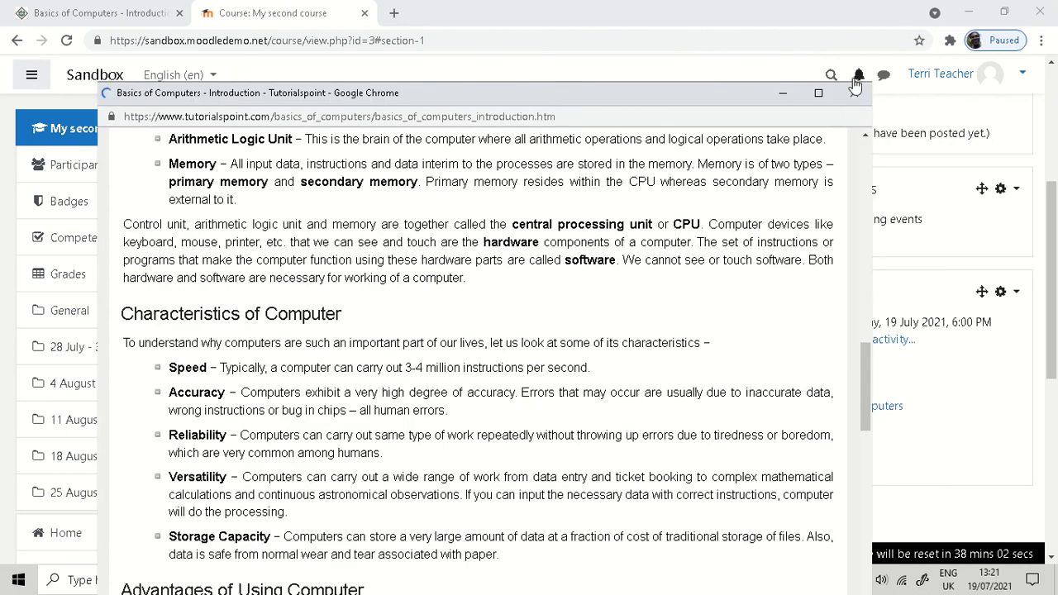